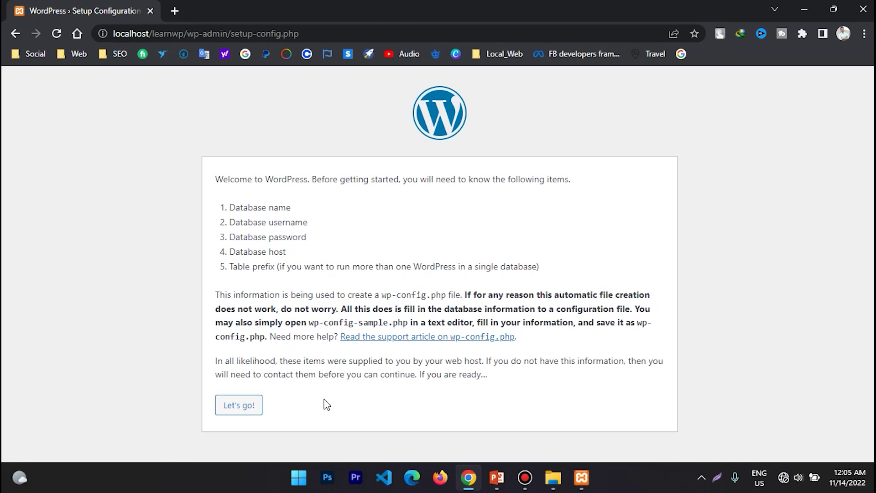
- Enter database name learnwp and username root, leaving the password blank
left_click(233, 408)
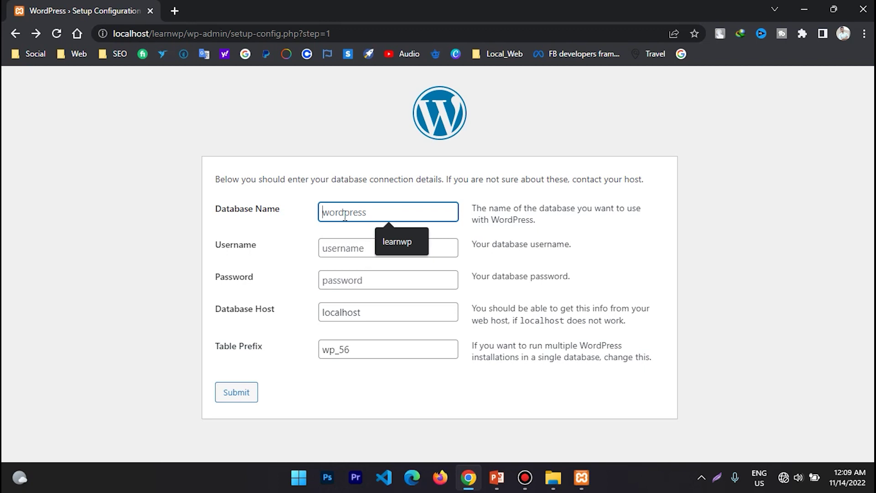
type("learnwp")
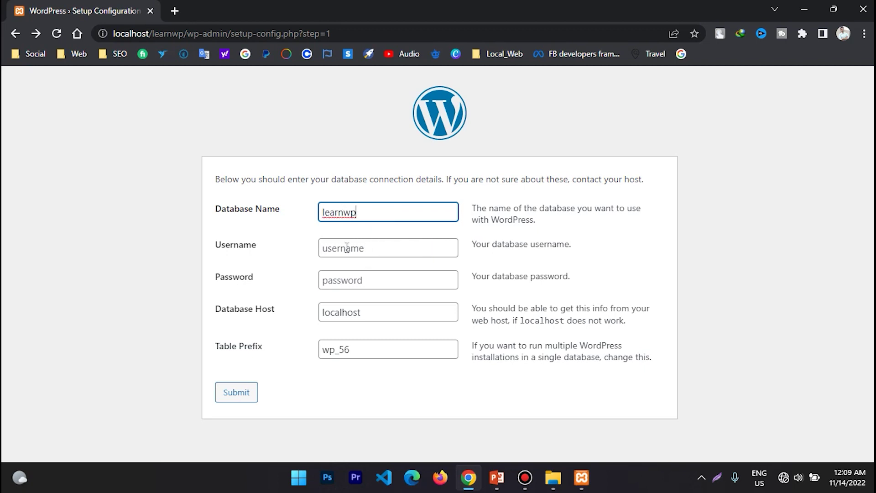
left_click(347, 247)
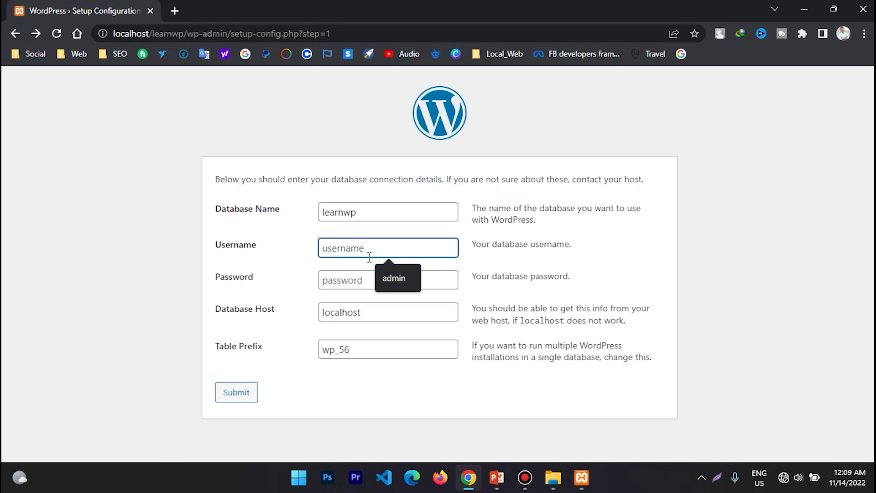
type("root")
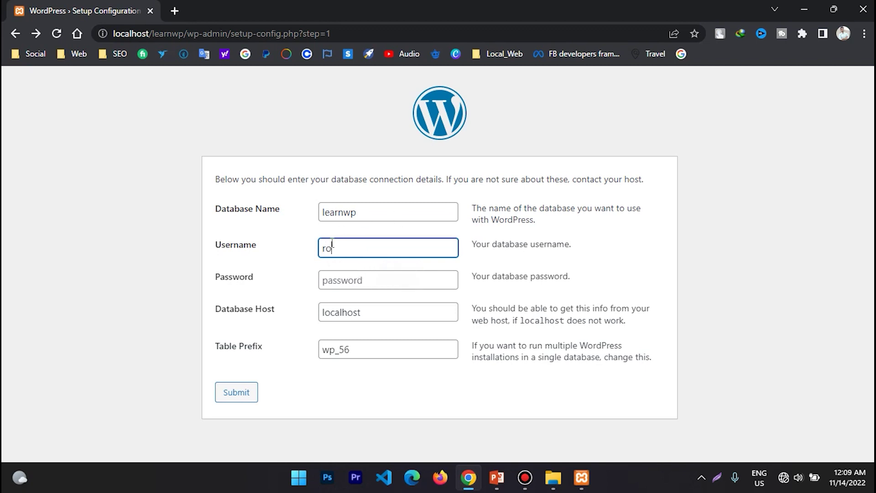
left_click(345, 281)
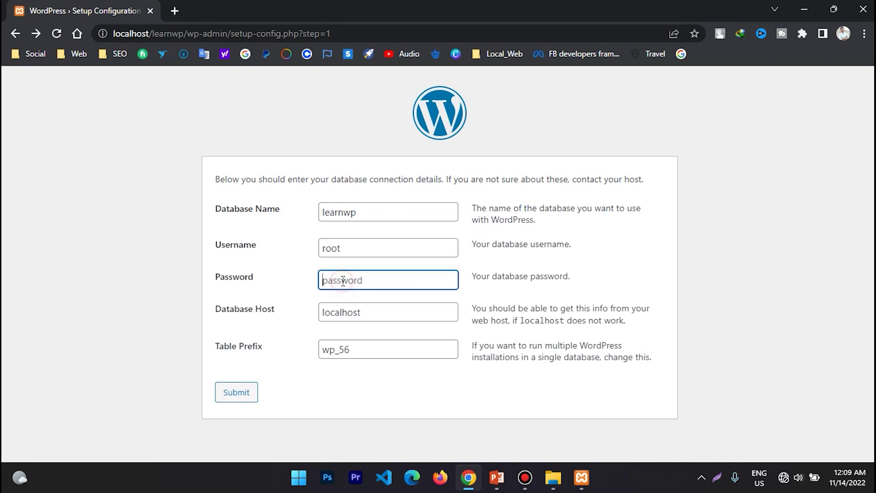
- Change the table prefix to wp_56 and submit the database details
left_click(349, 350)
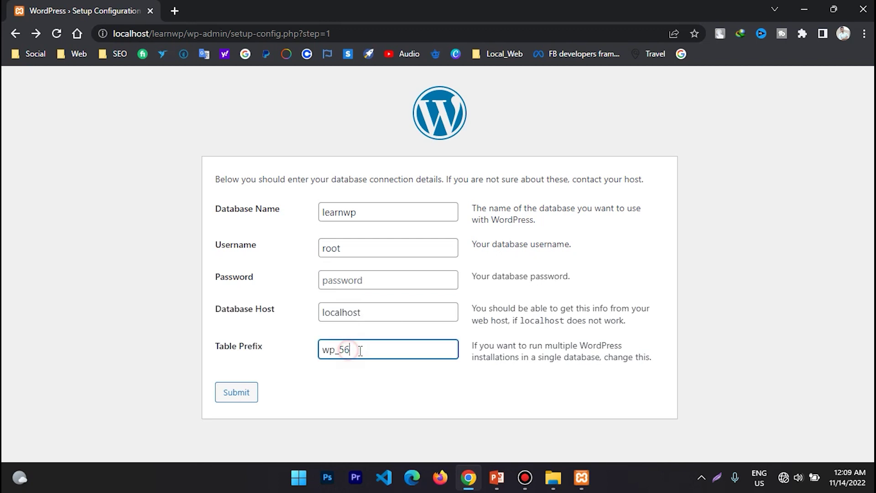
left_click_drag(339, 350, 350, 351)
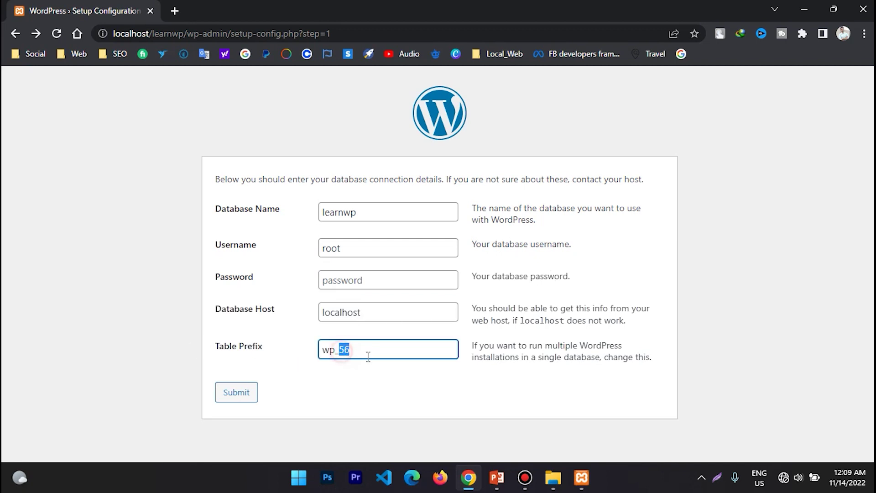
key("BackSpace")
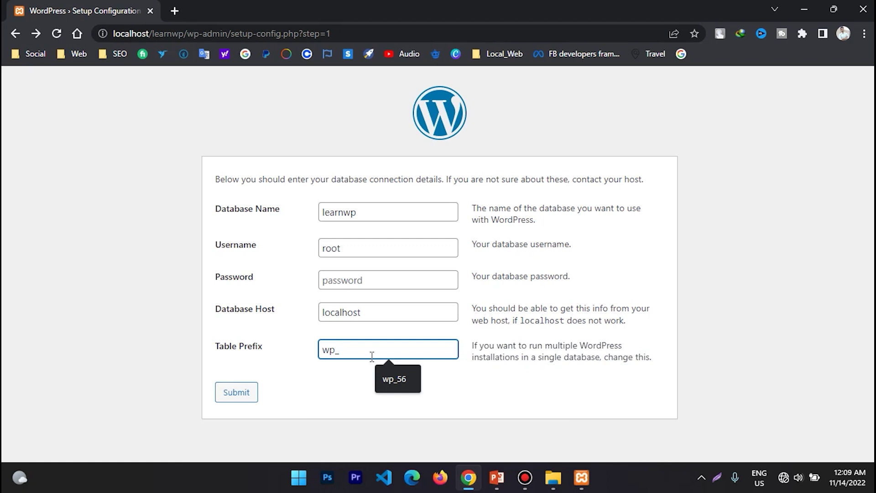
type("56")
left_click(386, 381)
left_click(350, 350)
key("shift+Left")
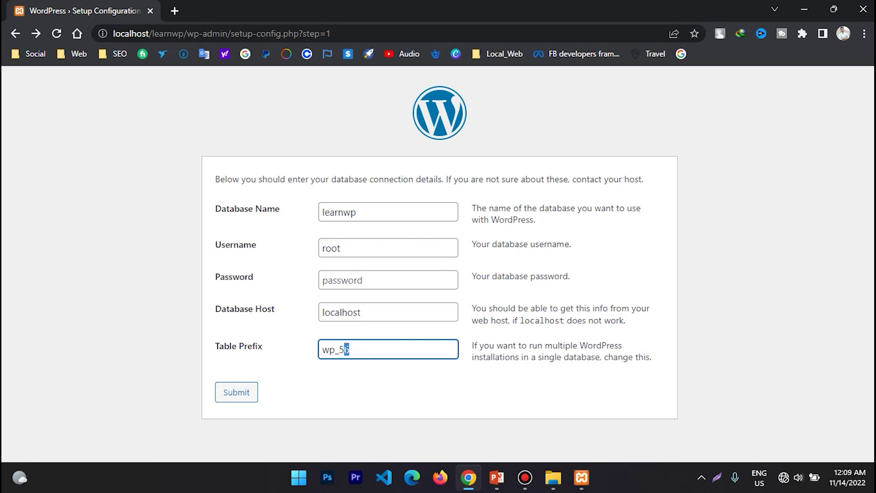
key("BackSpace")
key("BackSpace")
type("56")
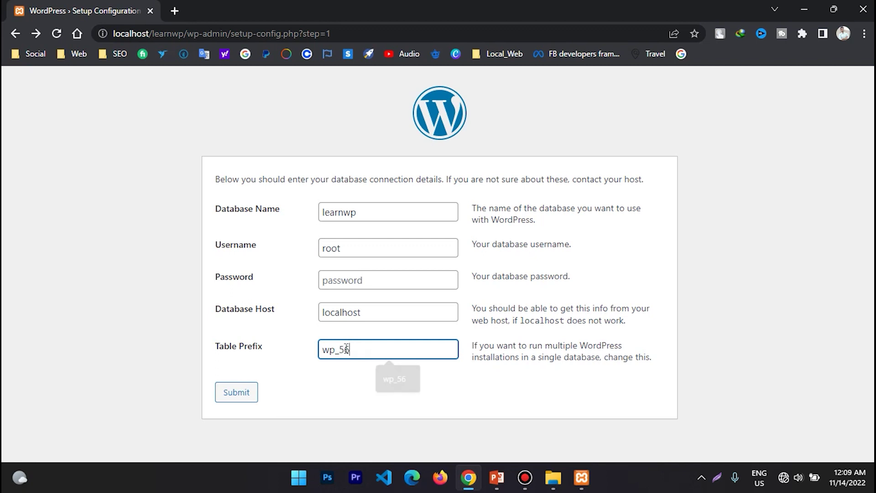
left_click(230, 392)
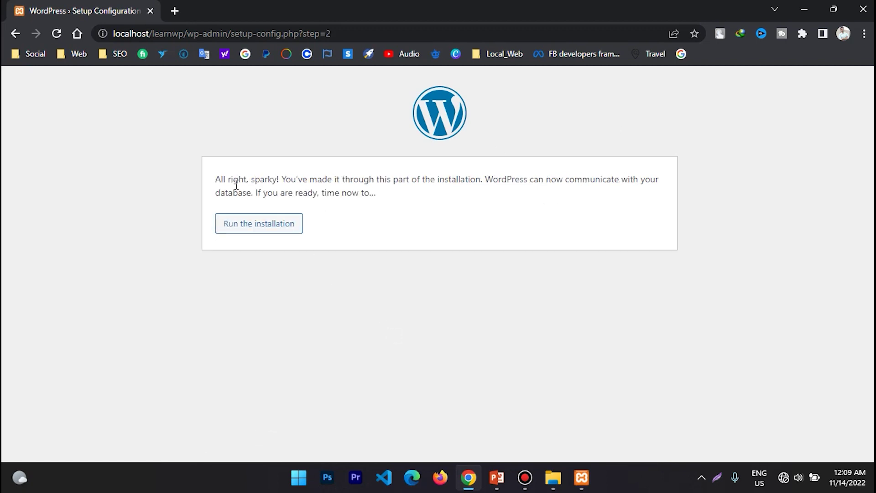
- Run the WordPress installation from the database confirmation page
left_click_drag(216, 179, 621, 193)
left_click(439, 195)
left_click(271, 227)
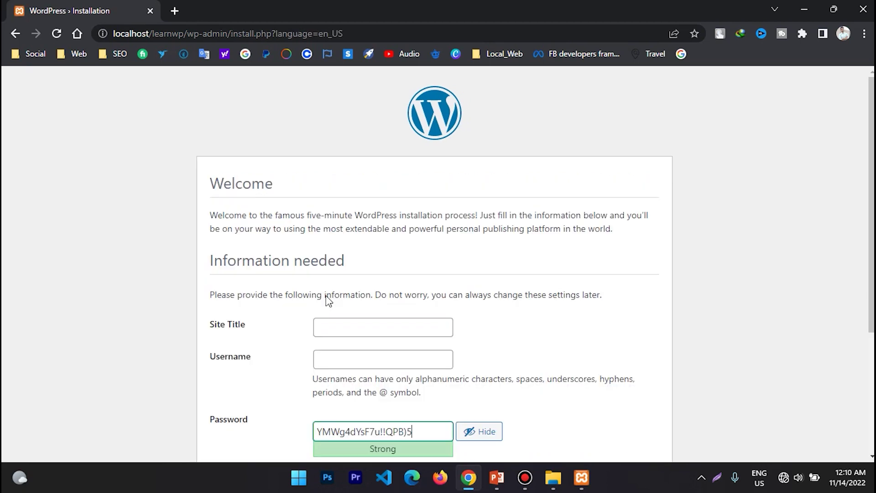
- Scroll to the Site Title, Username, Password and Email fields, ending in Site Title
scroll(377, 248, "down", 1)
scroll(376, 249, "down", 1)
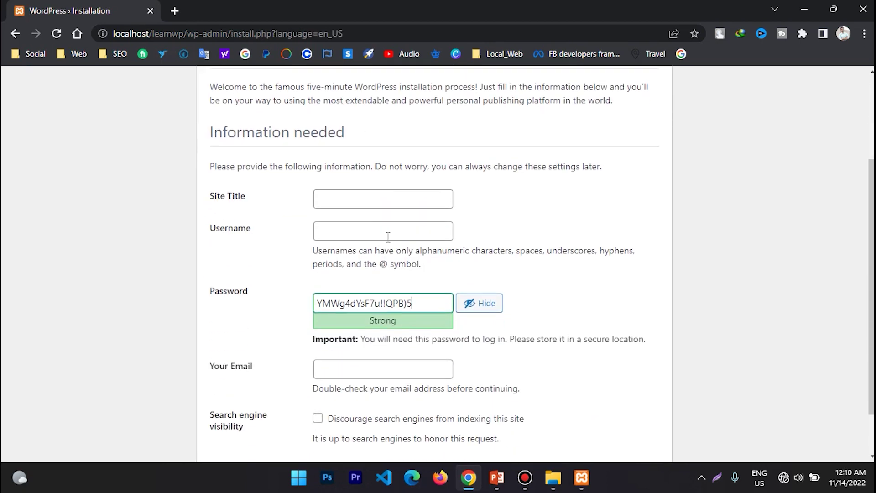
scroll(485, 208, "down", 1)
scroll(485, 209, "down", 1)
left_click(344, 141)
left_click(362, 172)
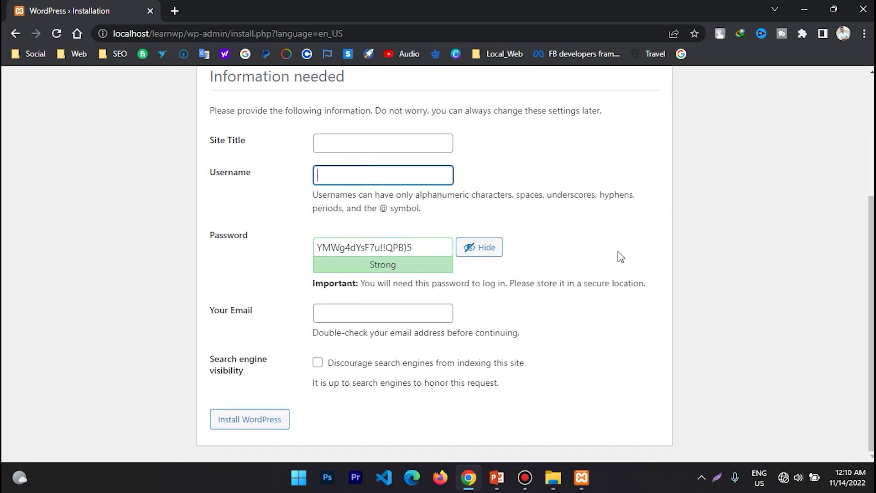
left_click(583, 156)
left_click(357, 147)
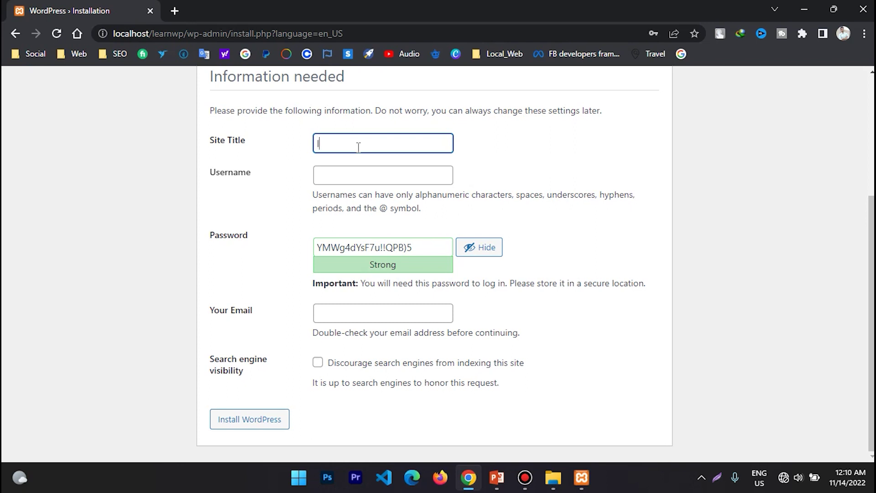
- Enter site title learnwp and username admin, and replace the generated password with a weak one
type("learnwp")
left_click(355, 173)
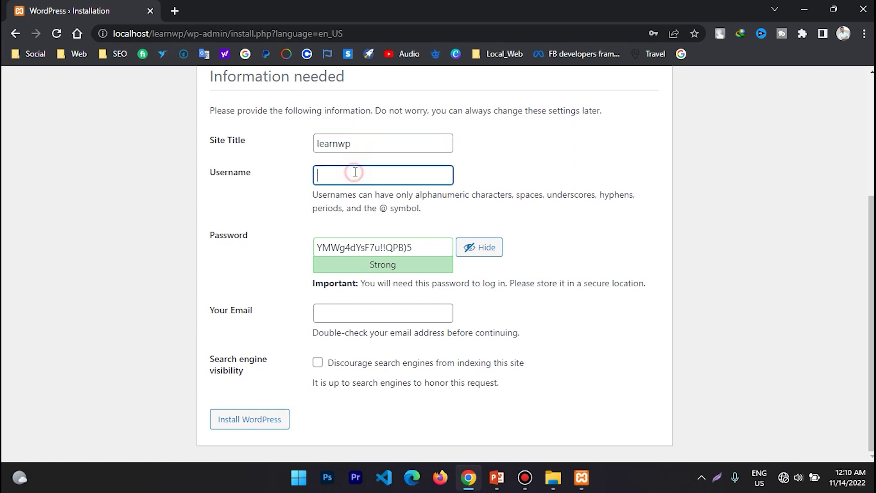
type("admin")
left_click_drag(424, 253, 288, 252)
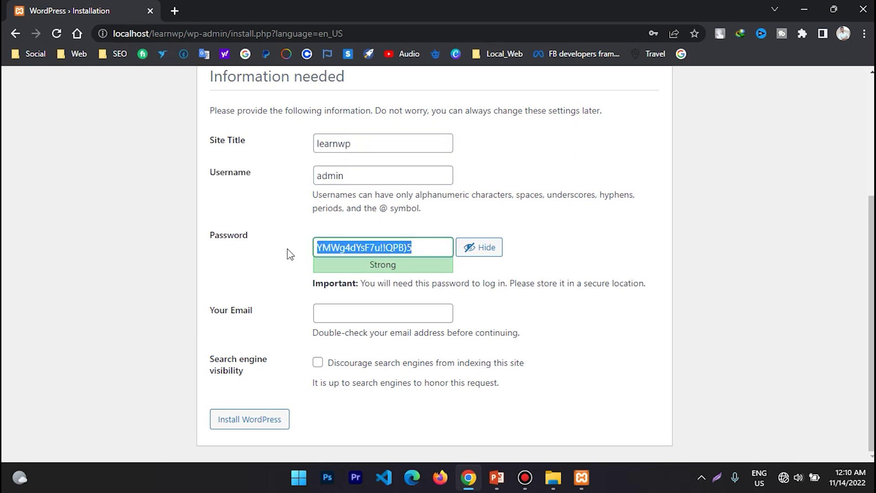
type("admin")
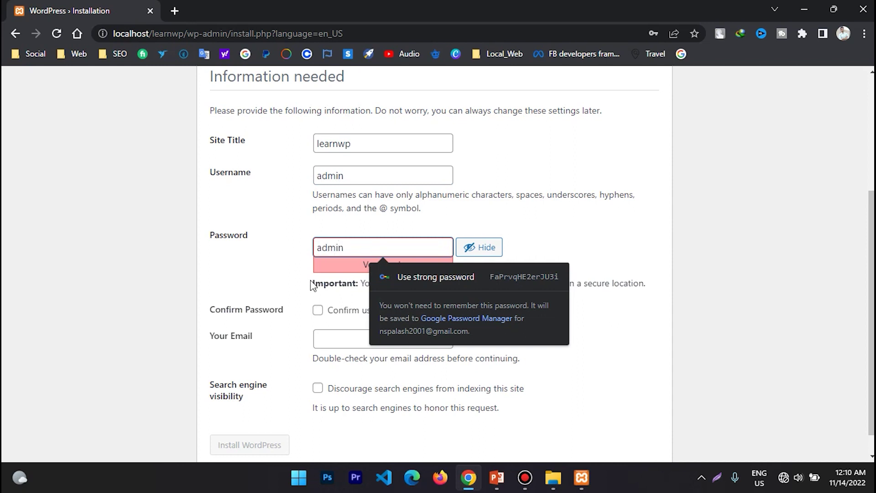
left_click(590, 233)
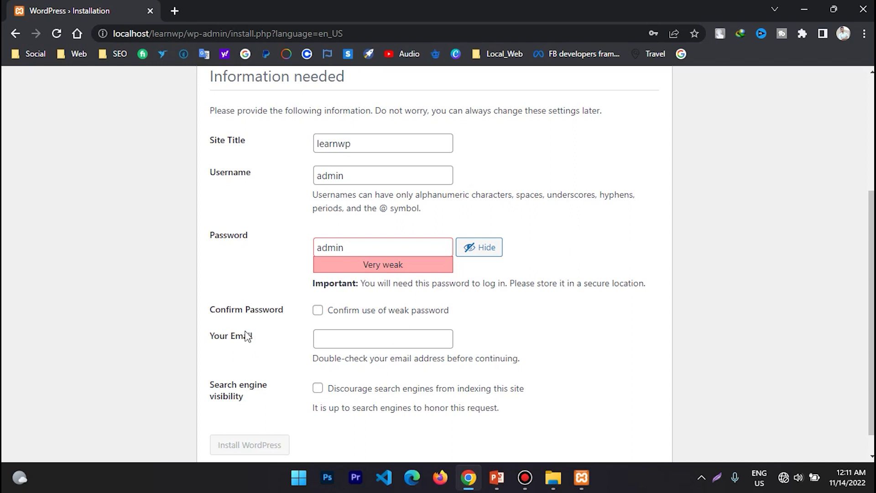
- Confirm use of the weak password and enter the site's e-mail address
left_click(317, 311)
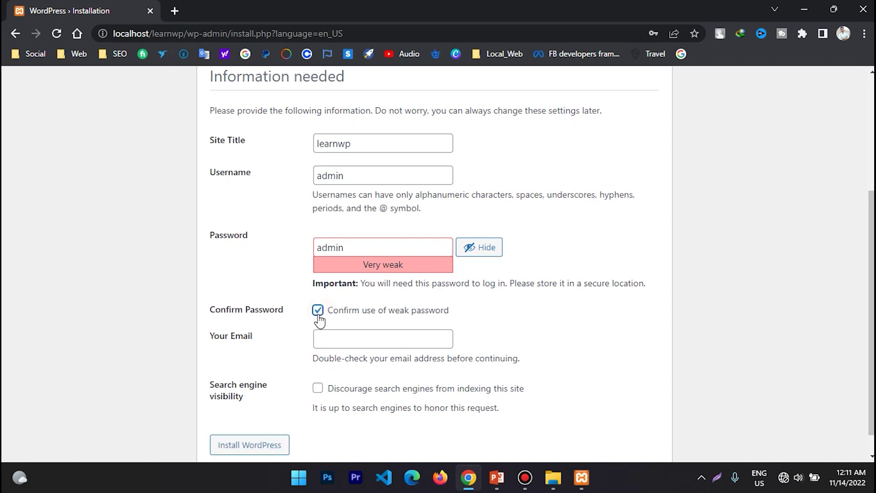
scroll(277, 309, "down", 1)
left_click(337, 315)
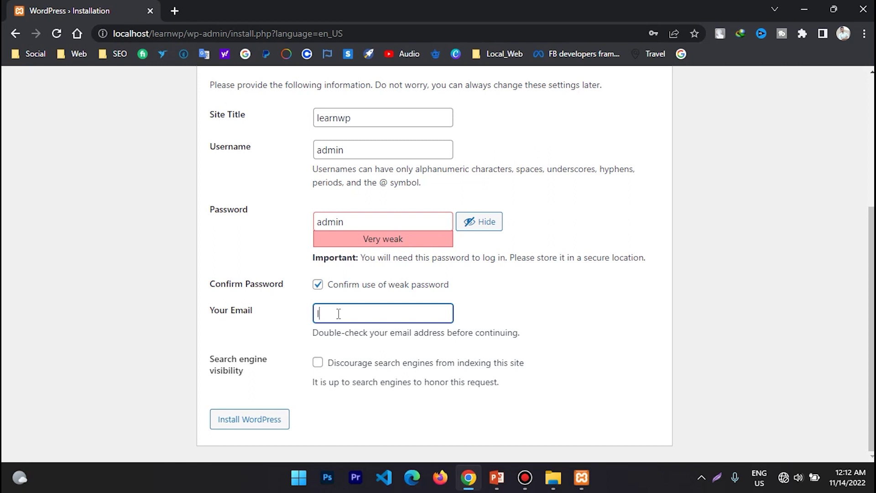
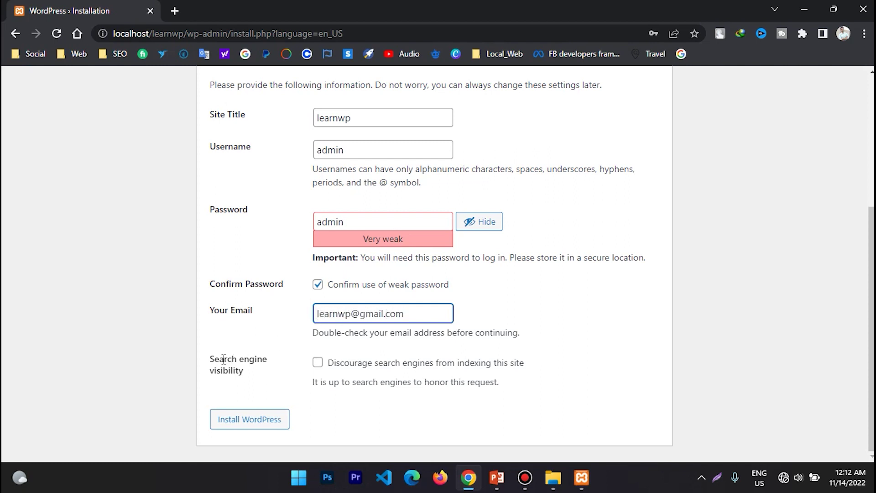
left_click(558, 367)
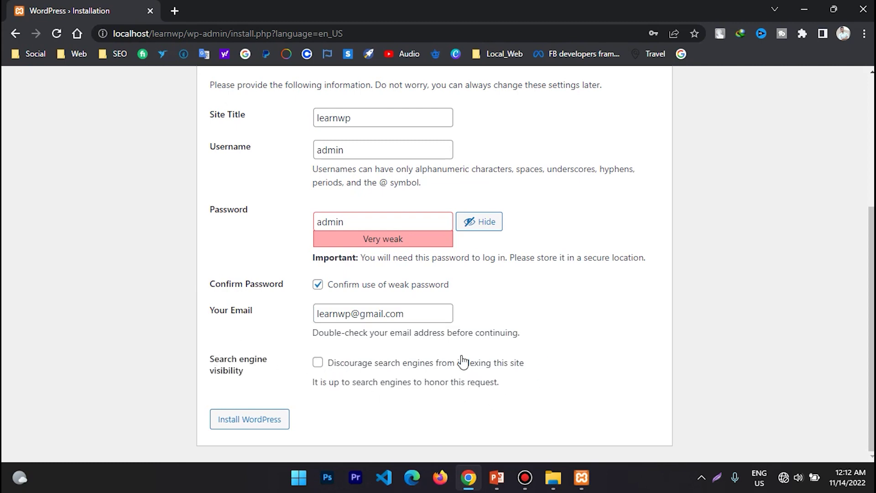
- Tick Discourage search engines from indexing this site
scroll(440, 360, "up", 5)
scroll(438, 356, "down", 5)
left_click(318, 362)
- Install WordPress and decline the browser's offer to save the password
left_click(237, 429)
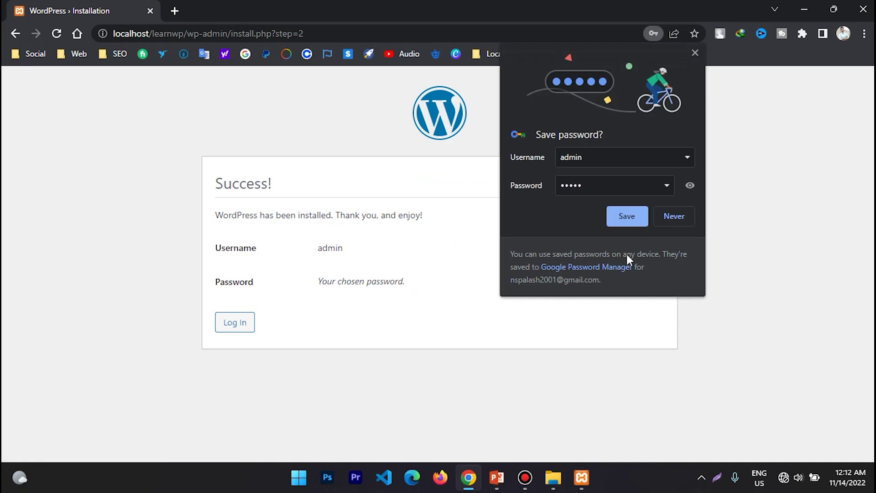
left_click(669, 215)
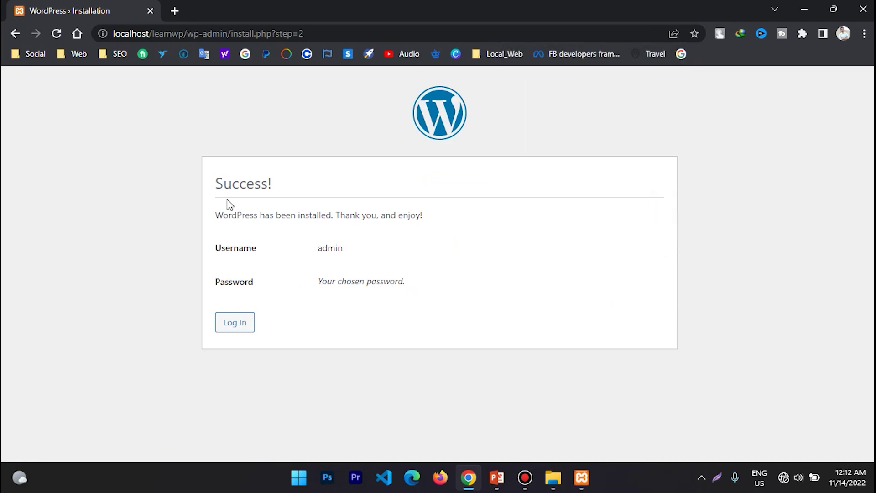